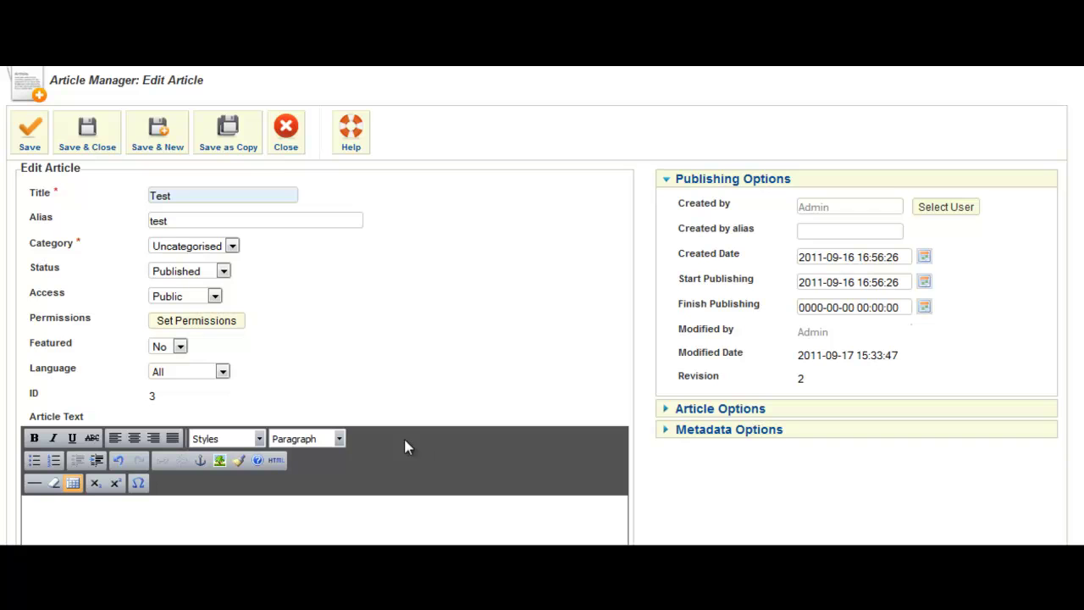
# Place the caret in the Test article's empty text and open its HTML source editor
pyautogui.click(154, 200)
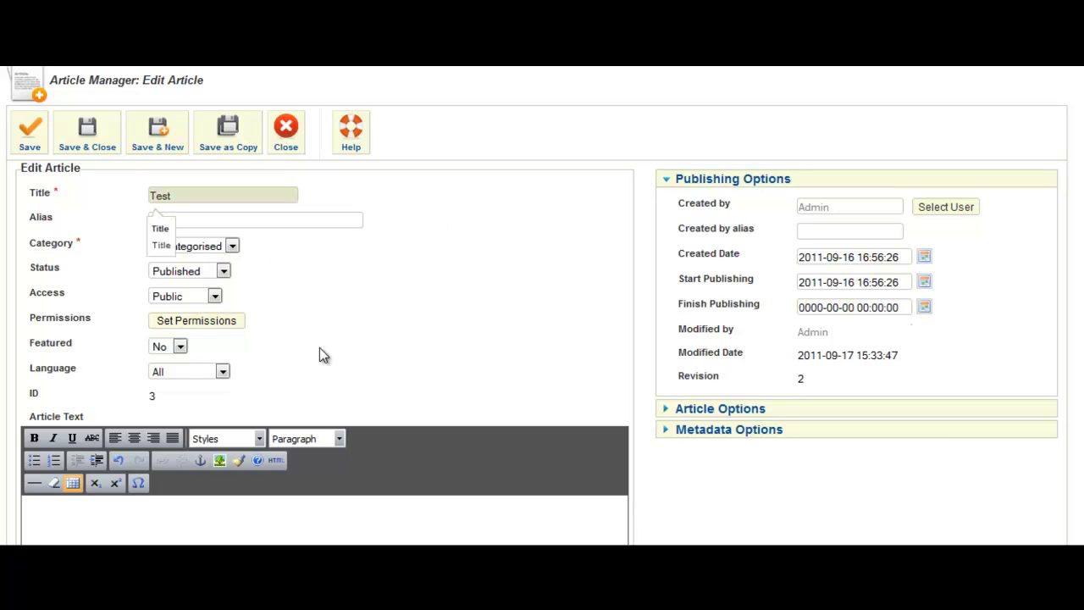
pyautogui.click(323, 354)
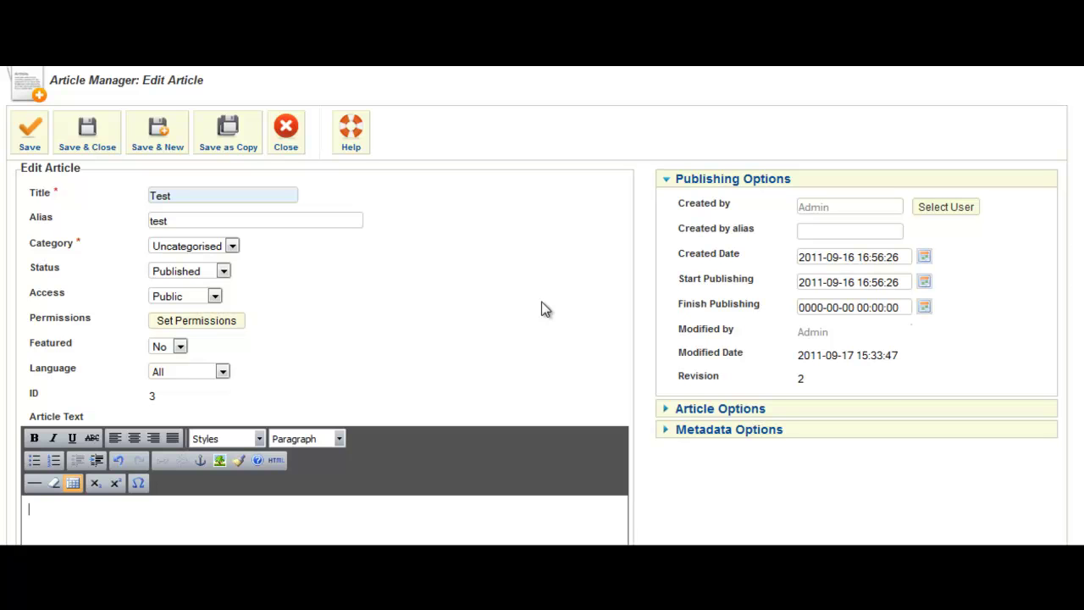
pyautogui.hotkey('ctrl', 'n')
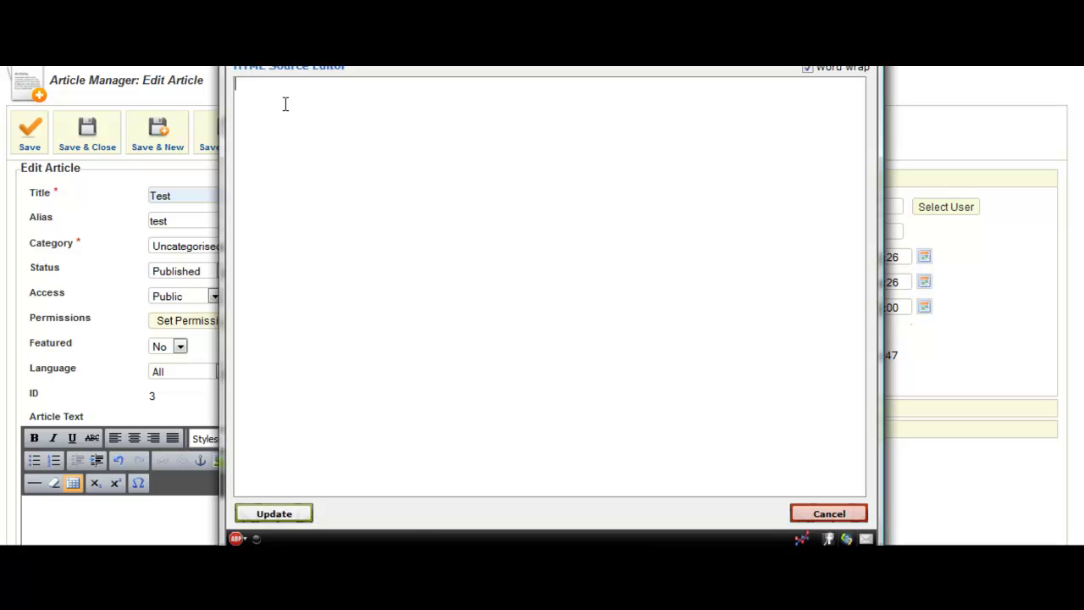
# Paste the copied YouTube iframe embed code into the HTML source and apply it
pyautogui.rightClick(285, 104)
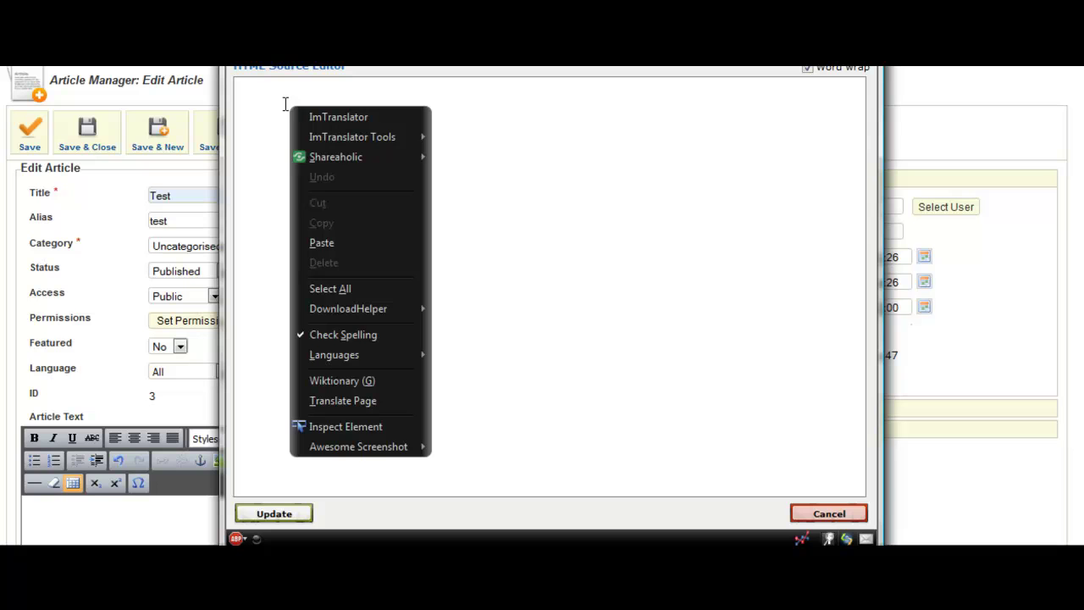
pyautogui.click(326, 245)
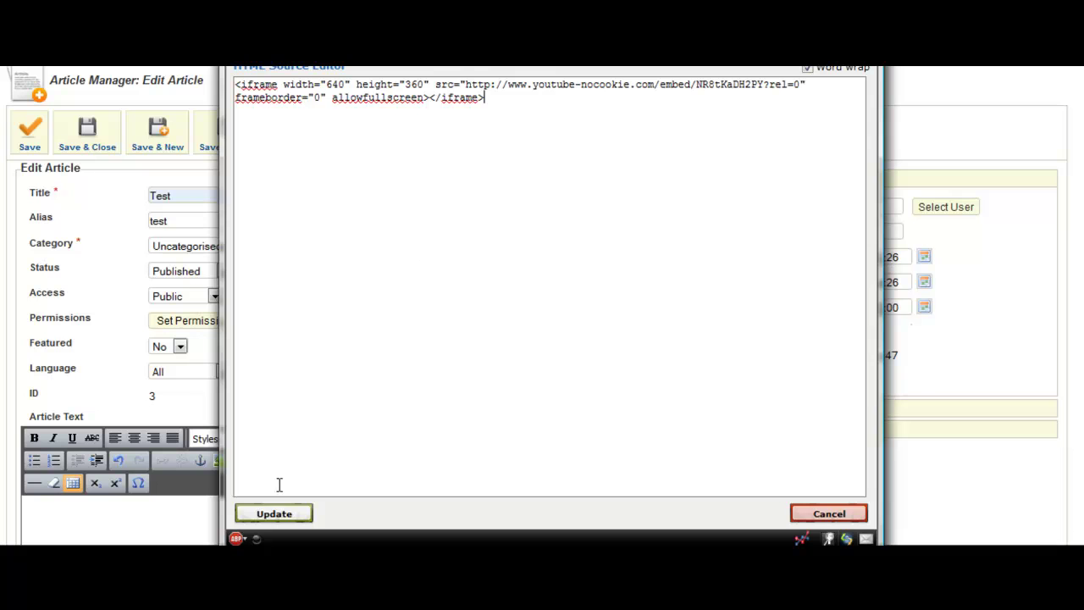
pyautogui.click(272, 514)
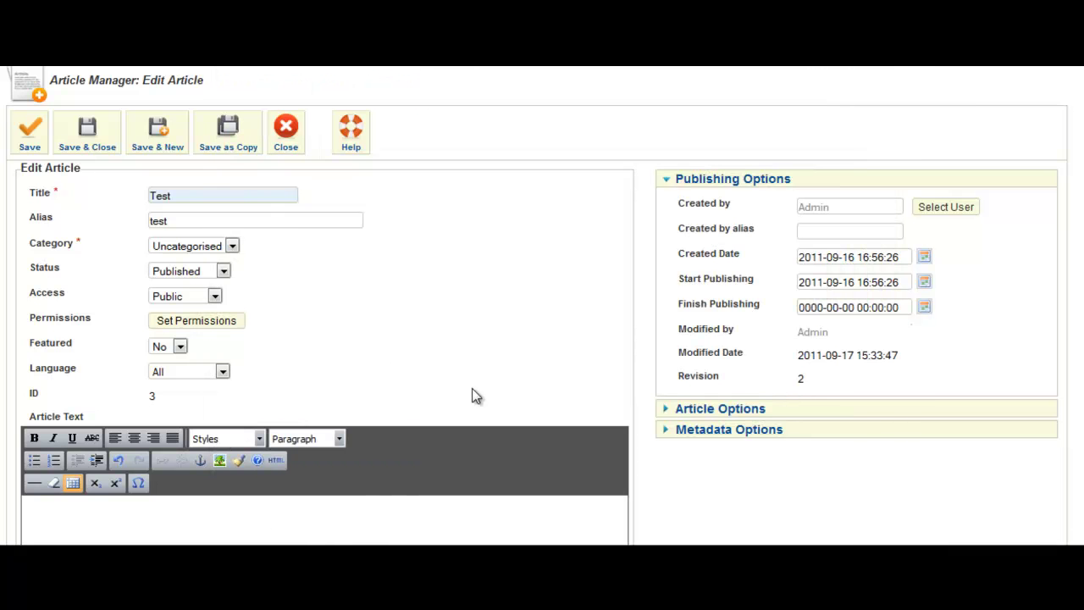
# Try saving Test, get 'Article must have some text', then reopen and close the empty source
pyautogui.click(27, 140)
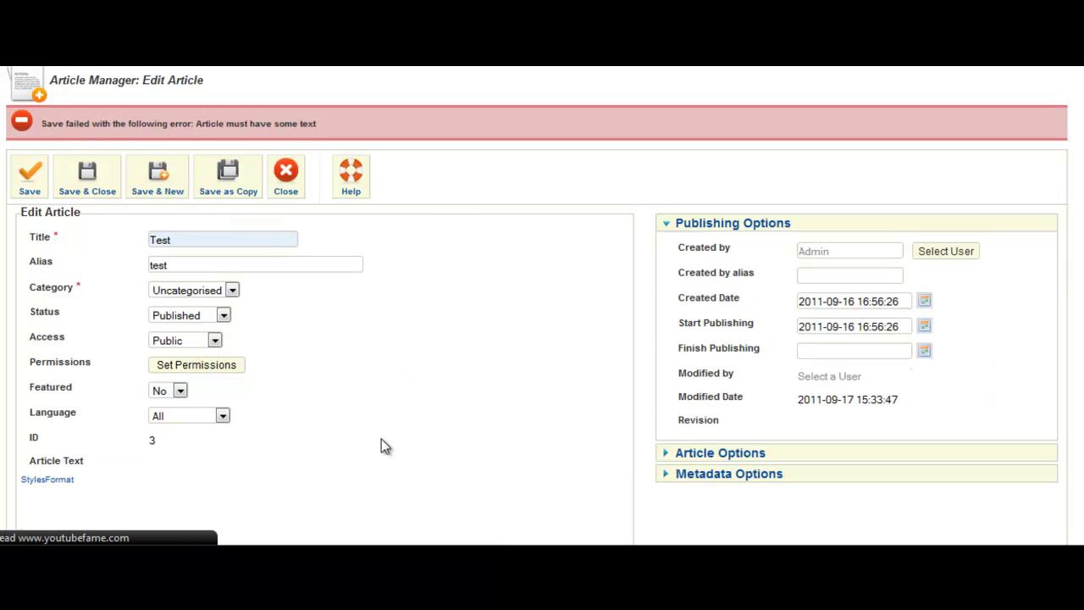
pyautogui.click(358, 271)
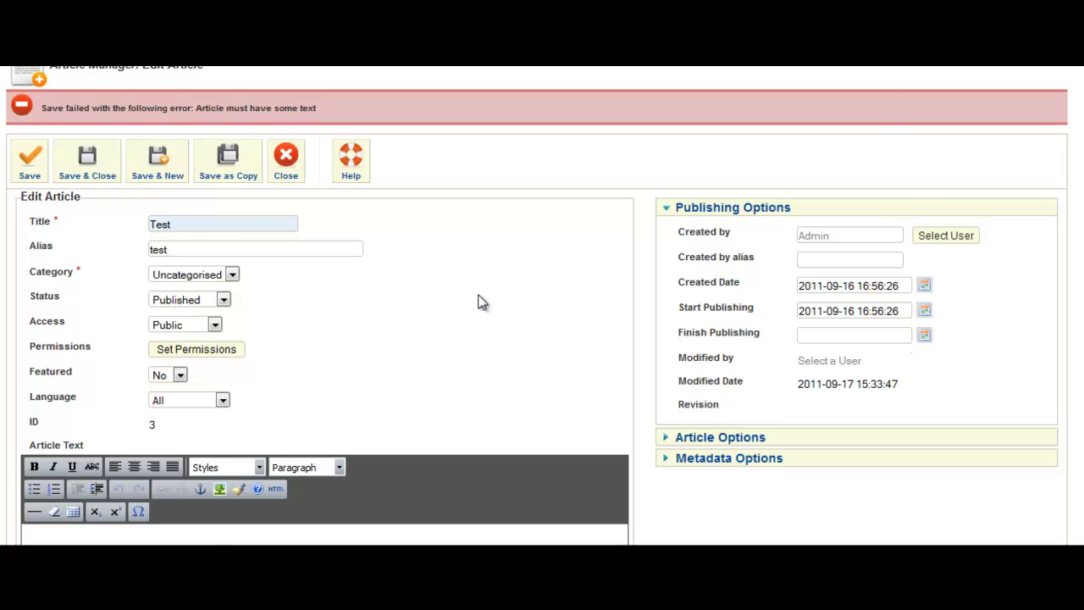
pyautogui.hotkey('ctrl', 'n')
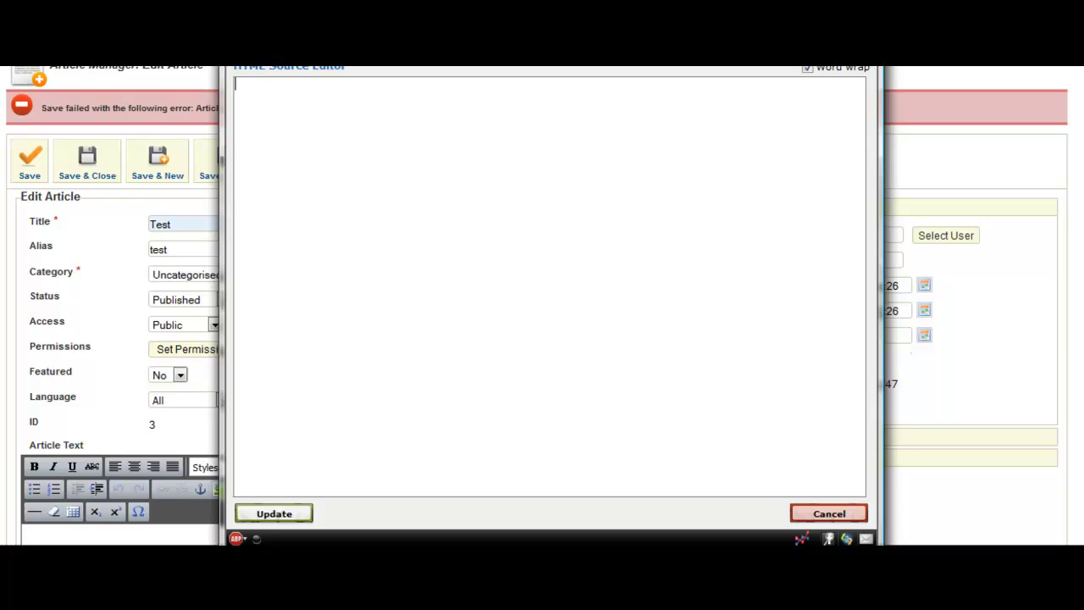
pyautogui.click(829, 513)
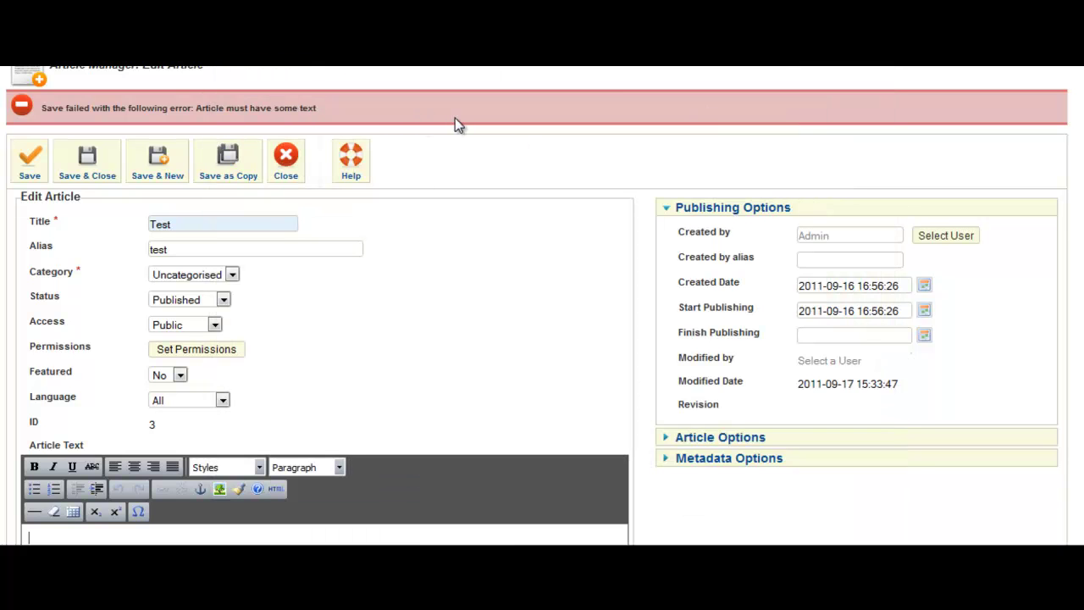
pyautogui.scroll(1, 286, 159)
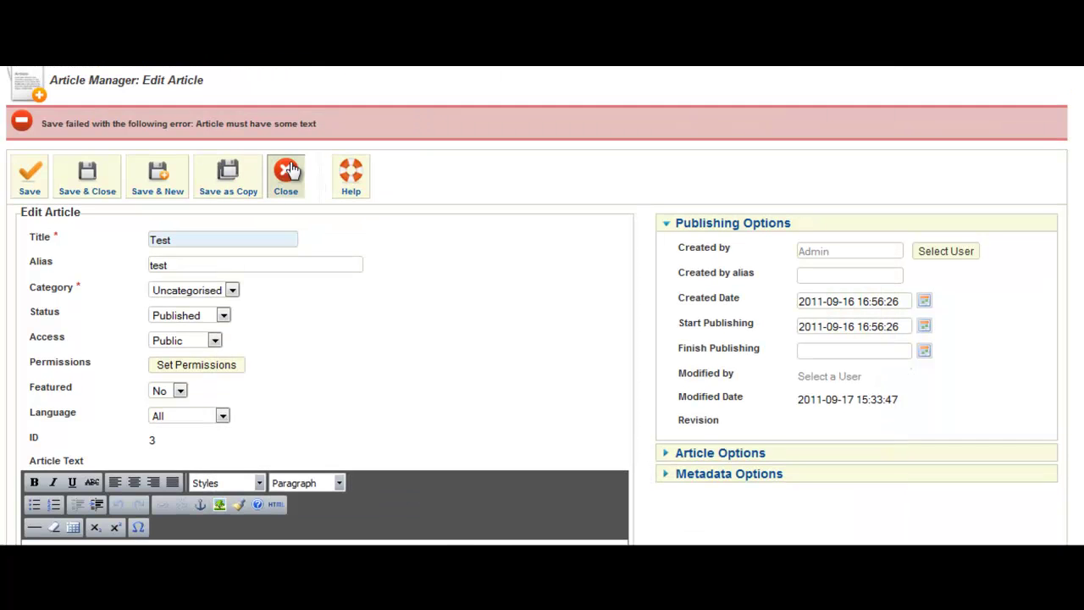
# Close the article and set the Super Users text filter to No Filtering in Articles Options
pyautogui.click(286, 172)
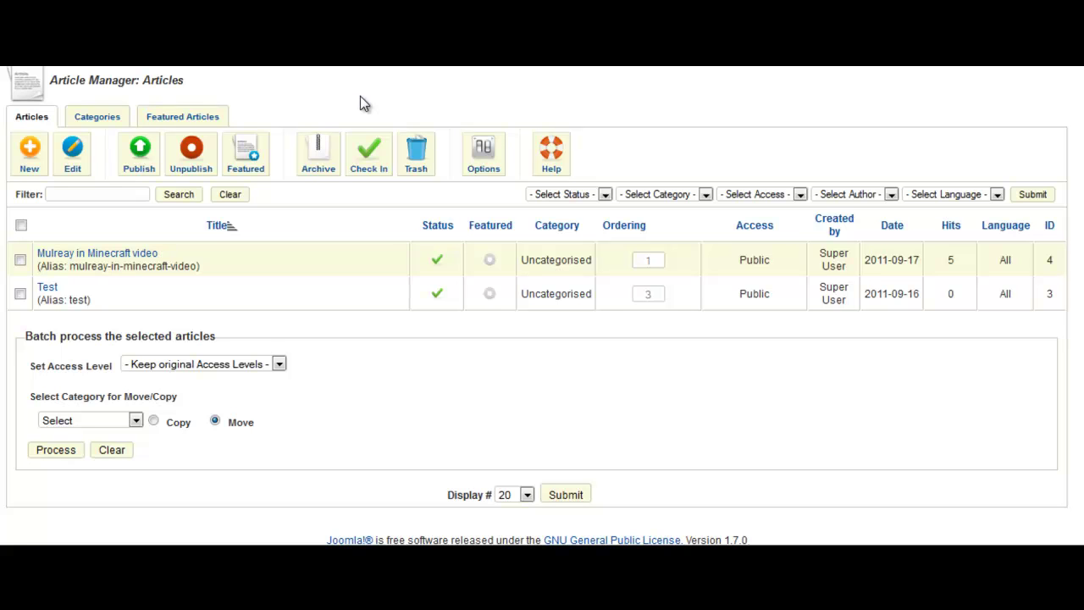
pyautogui.click(494, 157)
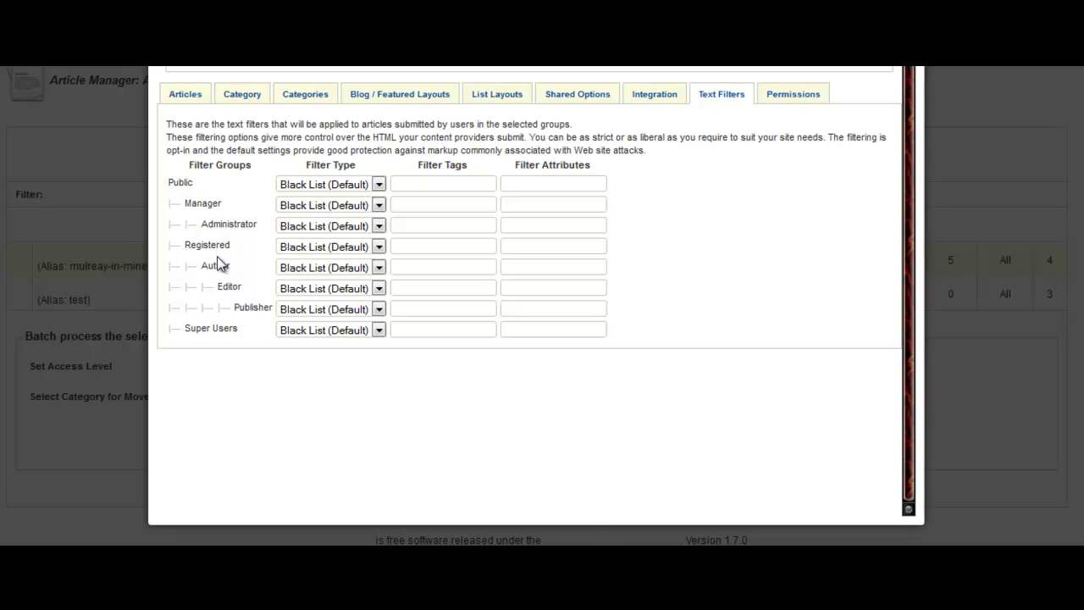
pyautogui.click(379, 331)
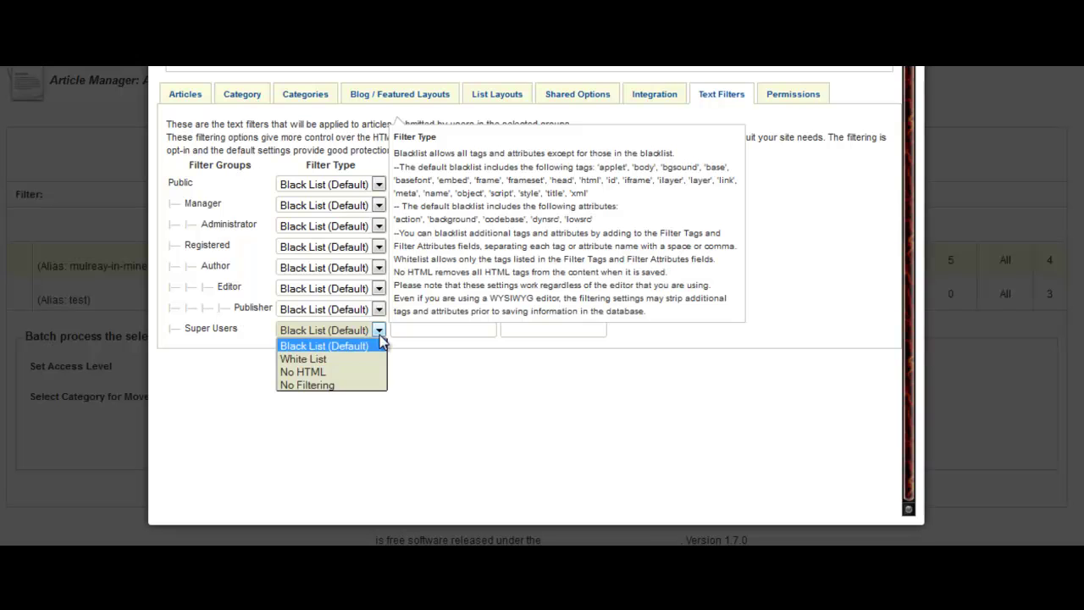
pyautogui.click(345, 384)
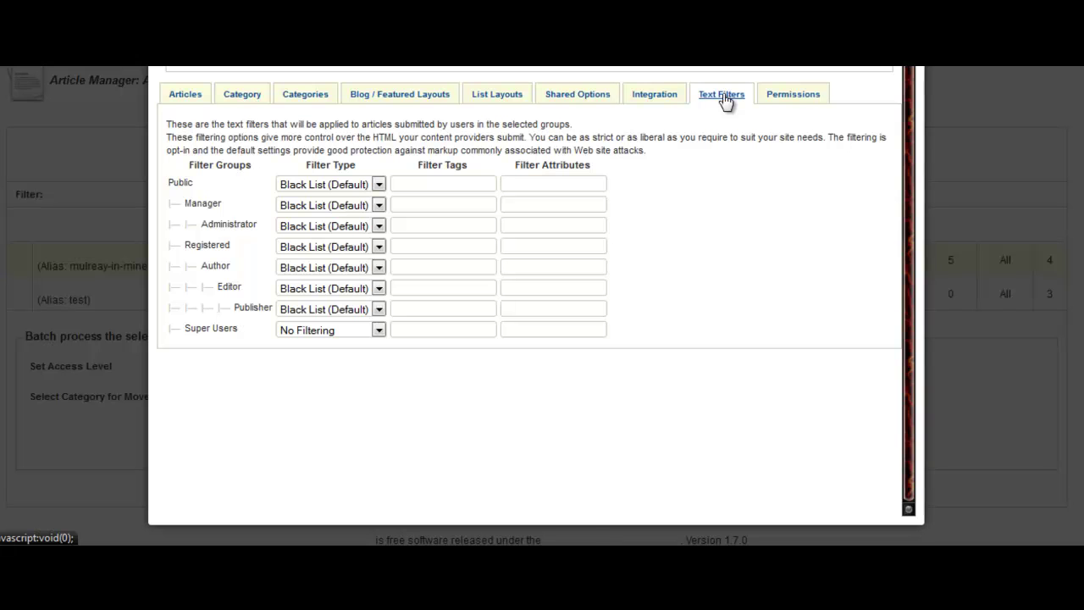
pyautogui.click(794, 65)
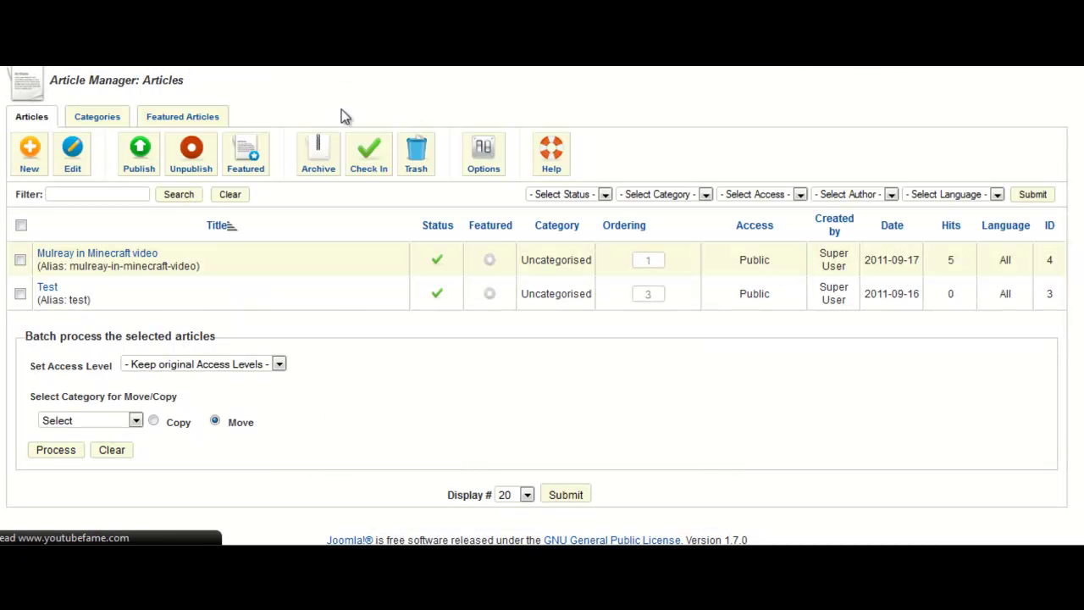
# Open the Editor - TinyMCE plug-in from Extensions > Plug-in Manager
pyautogui.moveTo(85, 55)
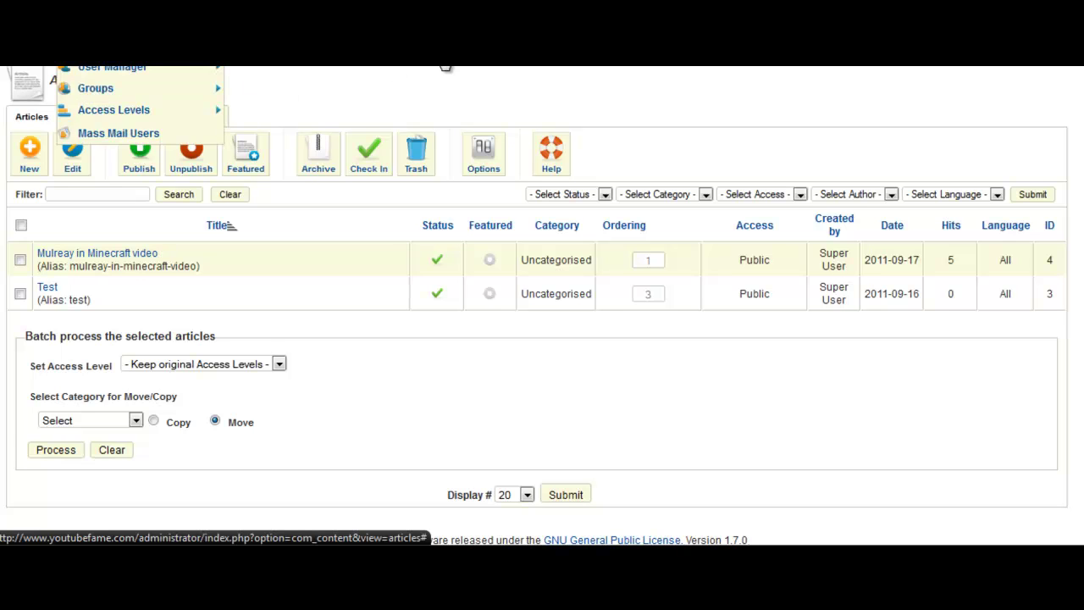
pyautogui.moveTo(440, 59)
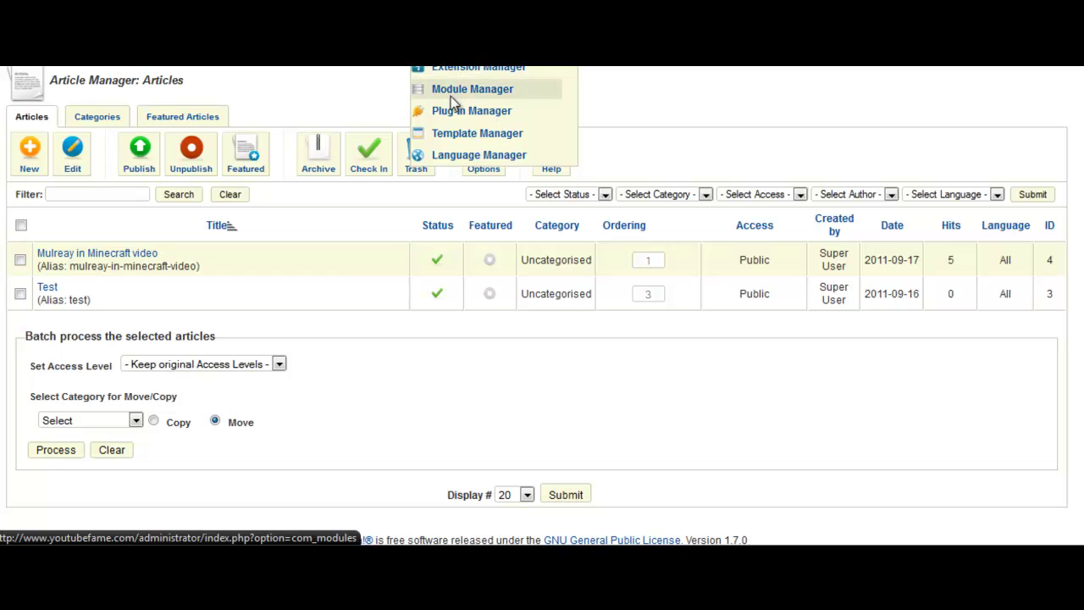
pyautogui.click(449, 117)
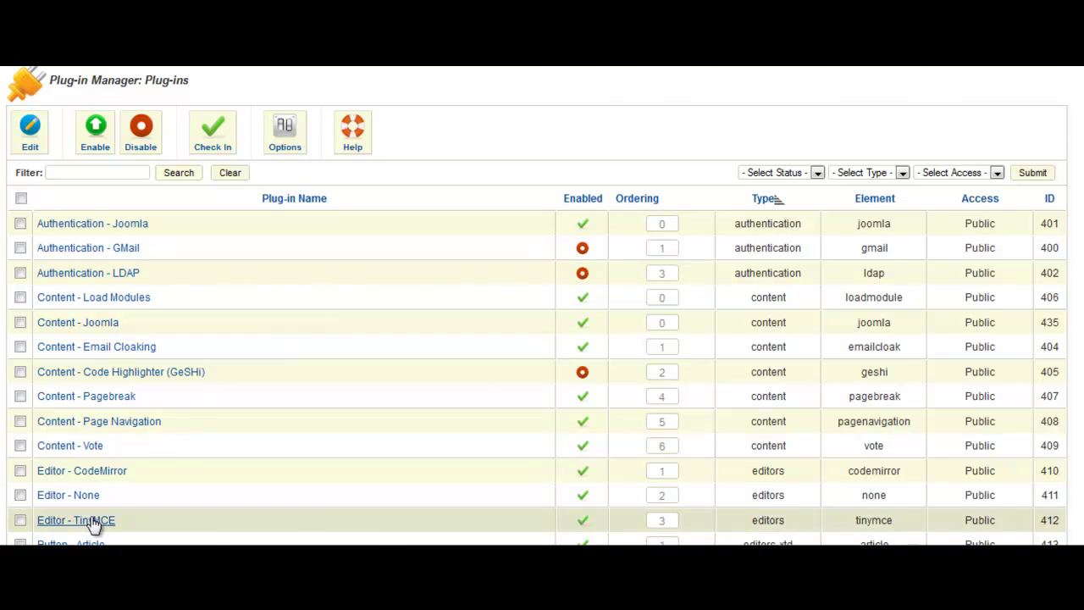
pyautogui.scroll(-3, 92, 520)
pyautogui.click(85, 325)
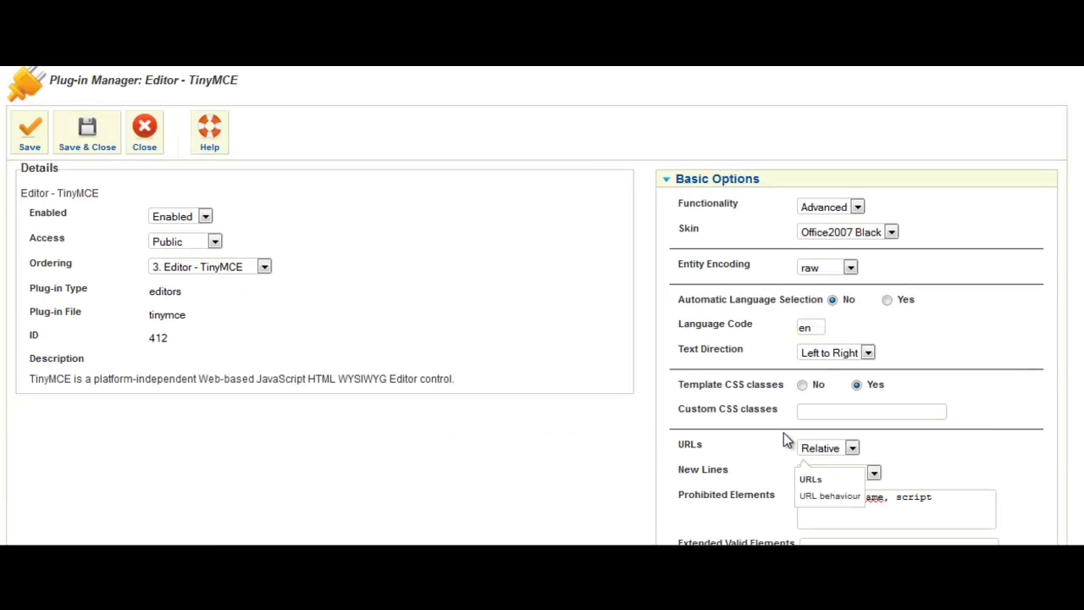
# Clear the TinyMCE Prohibited Elements list and replace it with the dummy value cssdtygy
pyautogui.scroll(-3, 783, 406)
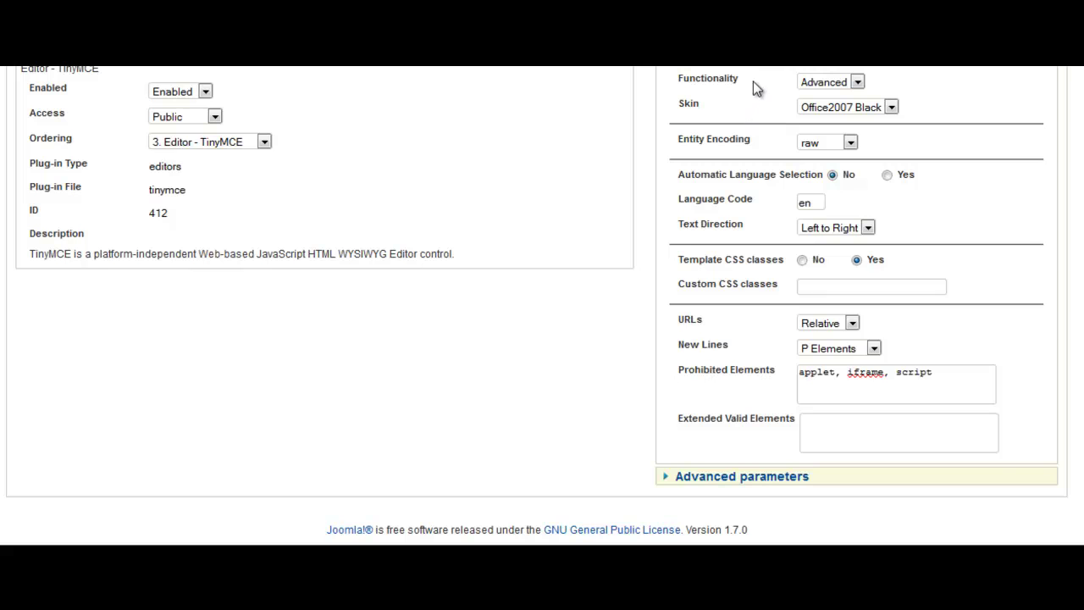
pyautogui.click(808, 380)
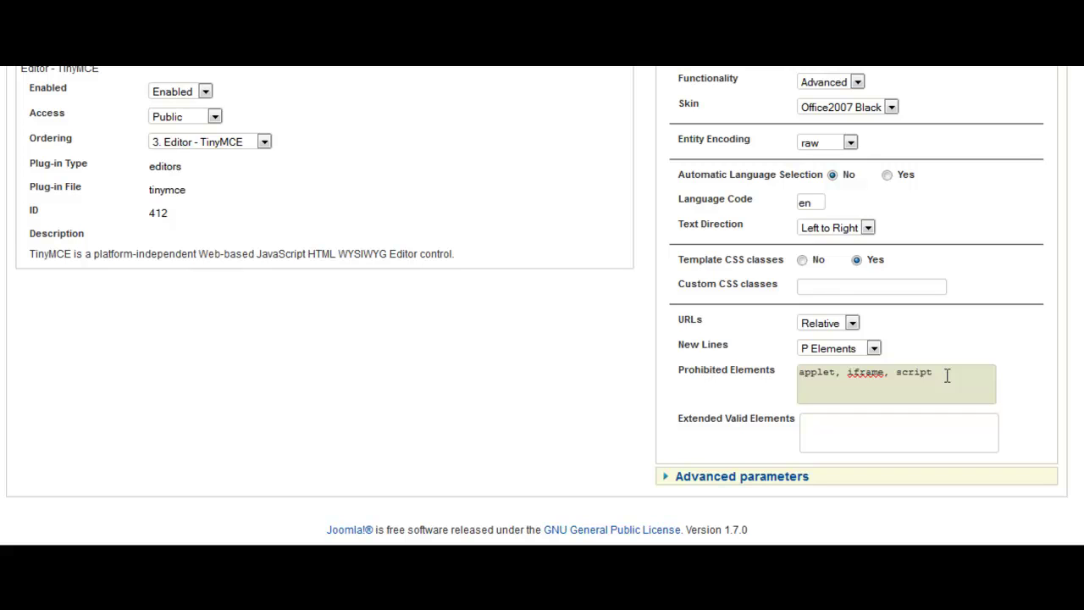
pyautogui.moveTo(951, 372); pyautogui.dragTo(719, 369)
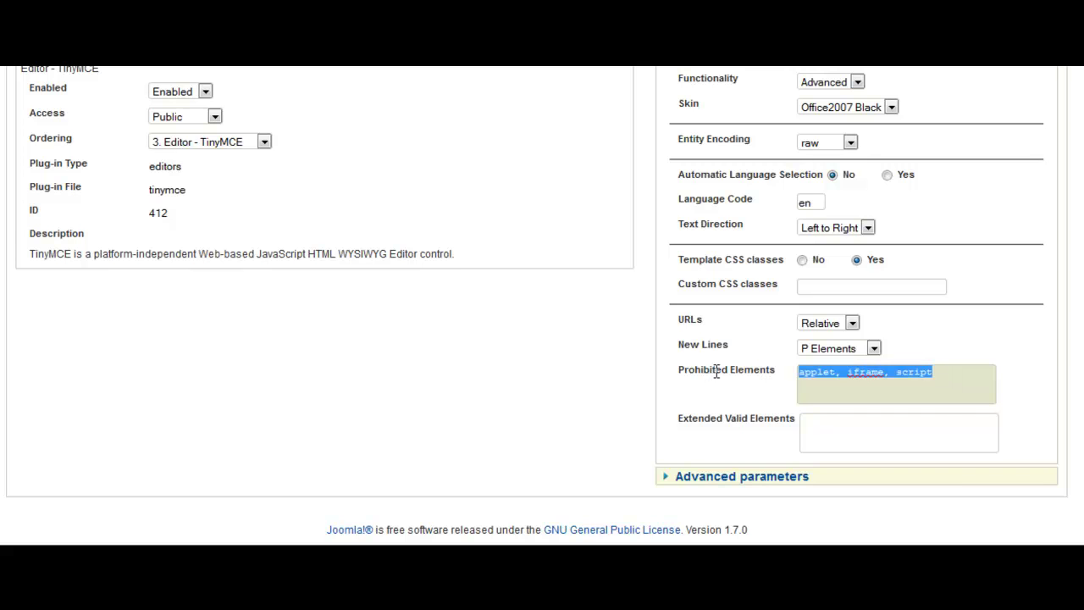
pyautogui.press('BackSpace')
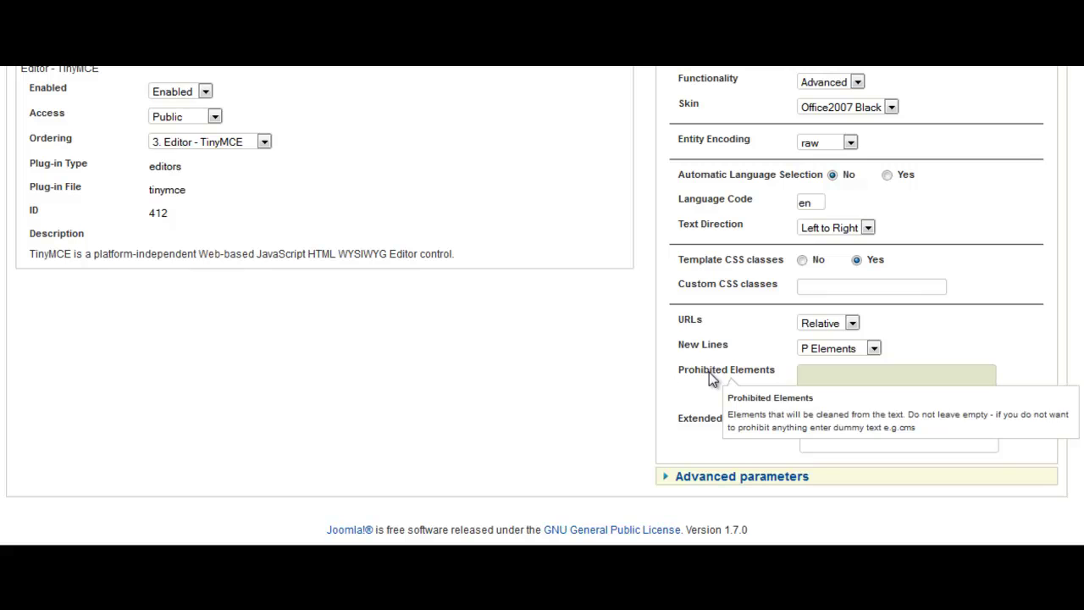
pyautogui.write('c')
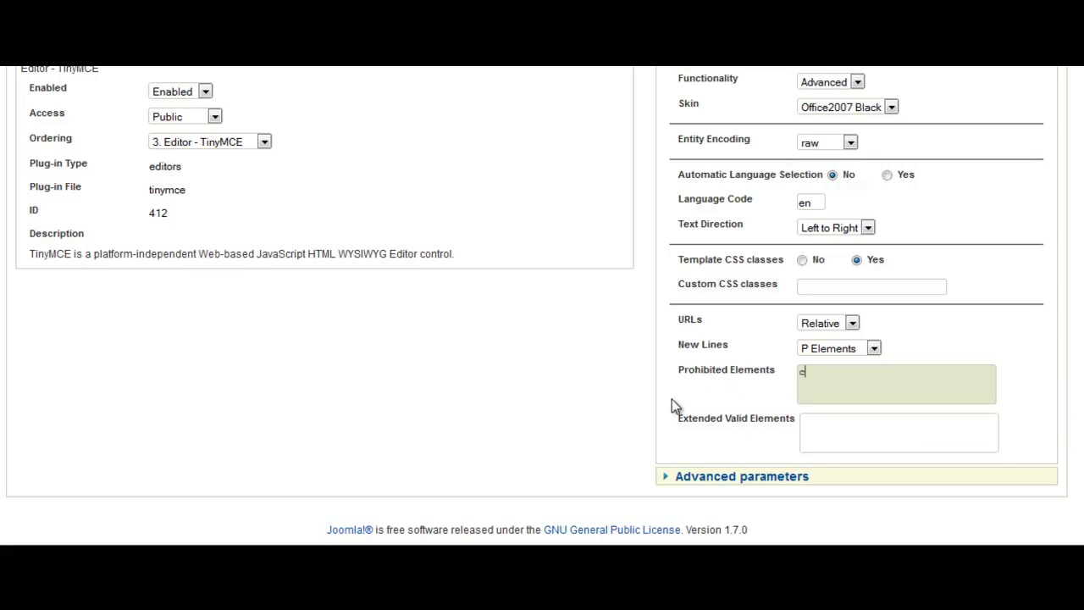
pyautogui.write('ssdtygy')
pyautogui.scroll(3, 923, 399)
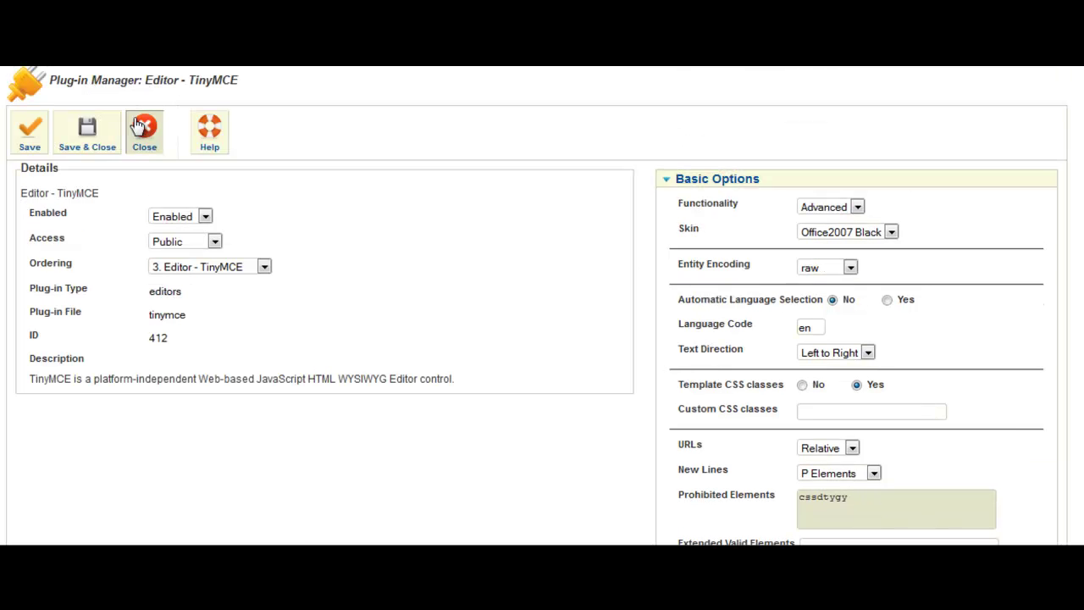
# Save the TinyMCE plug-in settings and reopen the Test article from the Article Manager
pyautogui.click(80, 137)
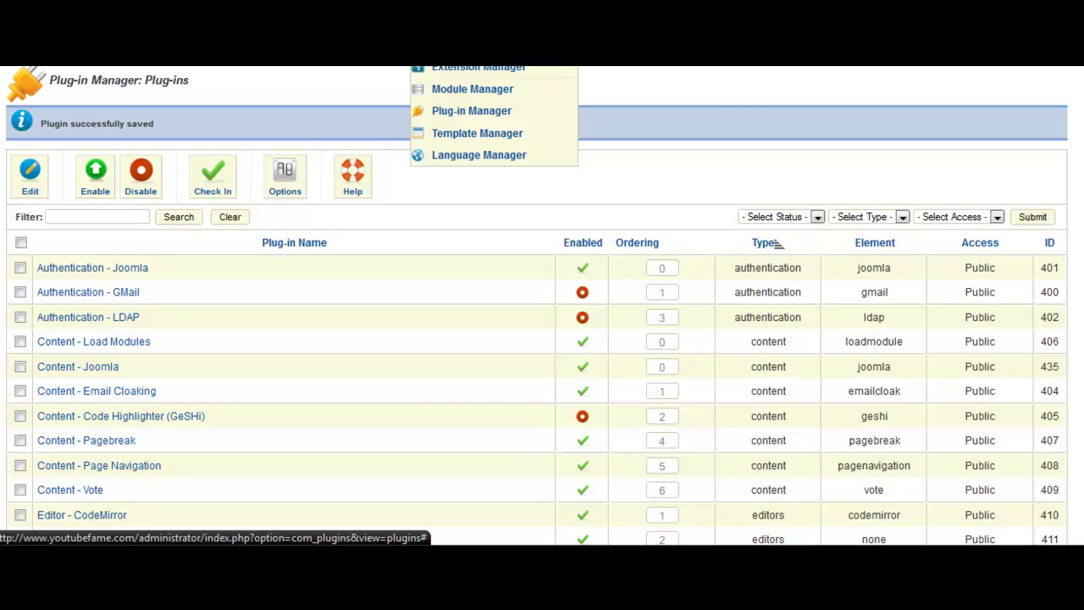
pyautogui.moveTo(339, 65)
pyautogui.moveTo(254, 64)
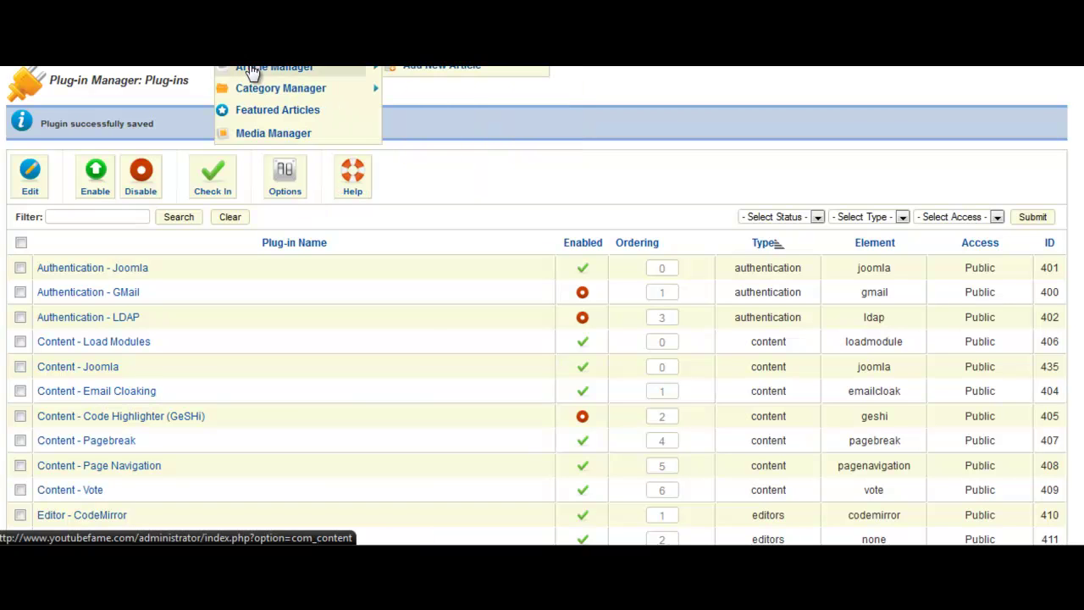
pyautogui.click(252, 71)
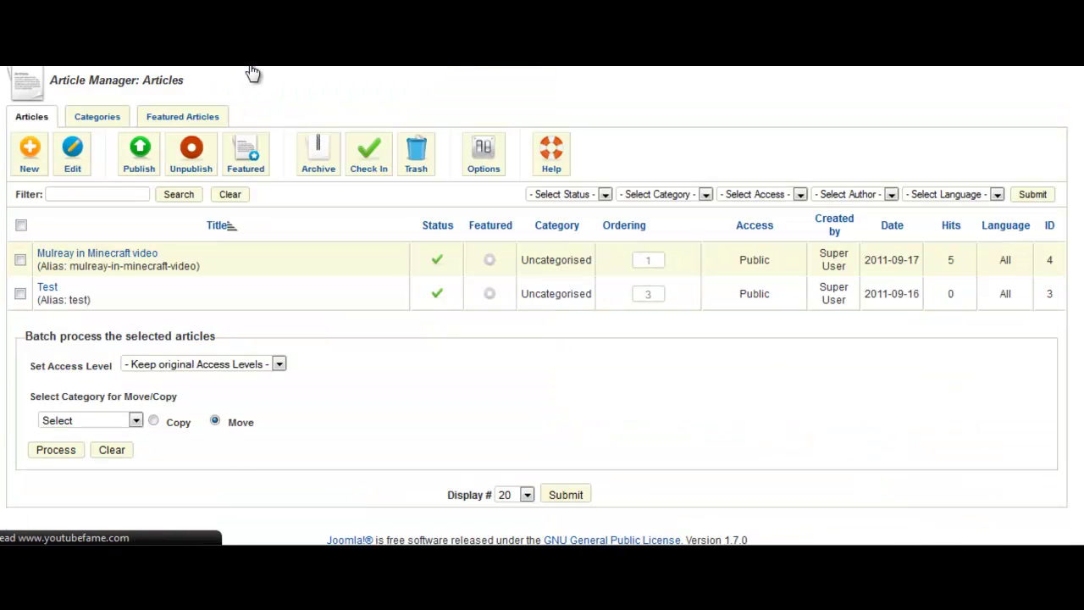
pyautogui.click(49, 288)
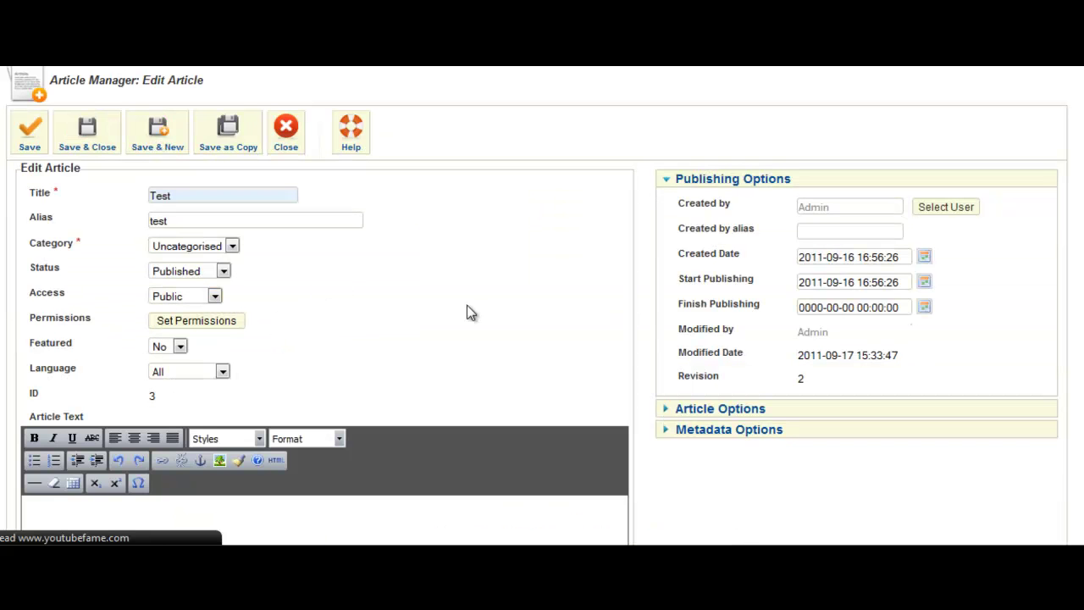
pyautogui.scroll(-4, 466, 311)
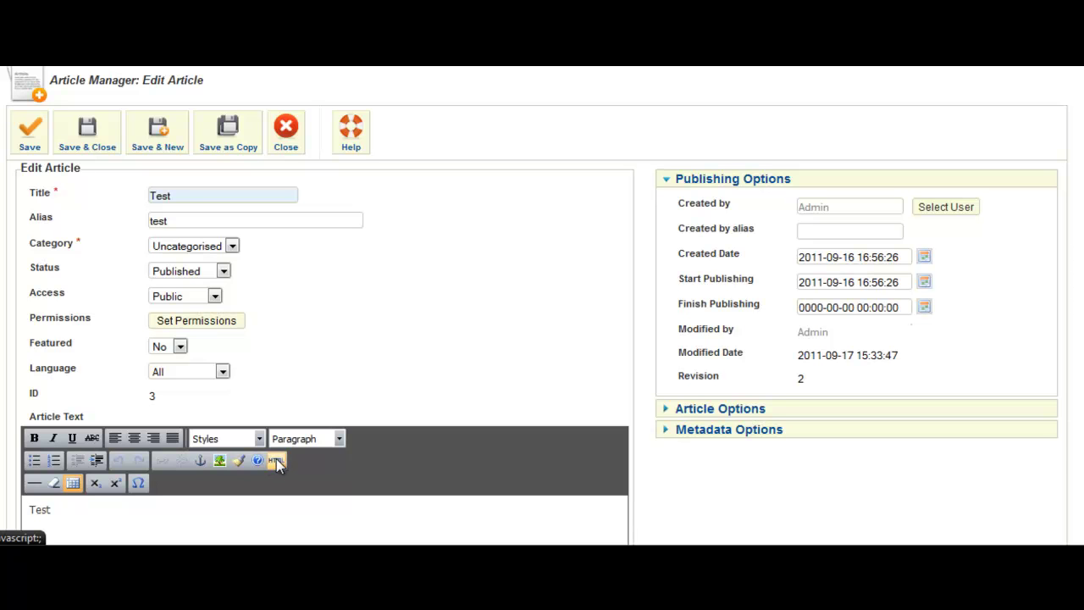
# Replace the article's <p>Test</p> source with the pasted YouTube iframe code and apply it
pyautogui.click(276, 458)
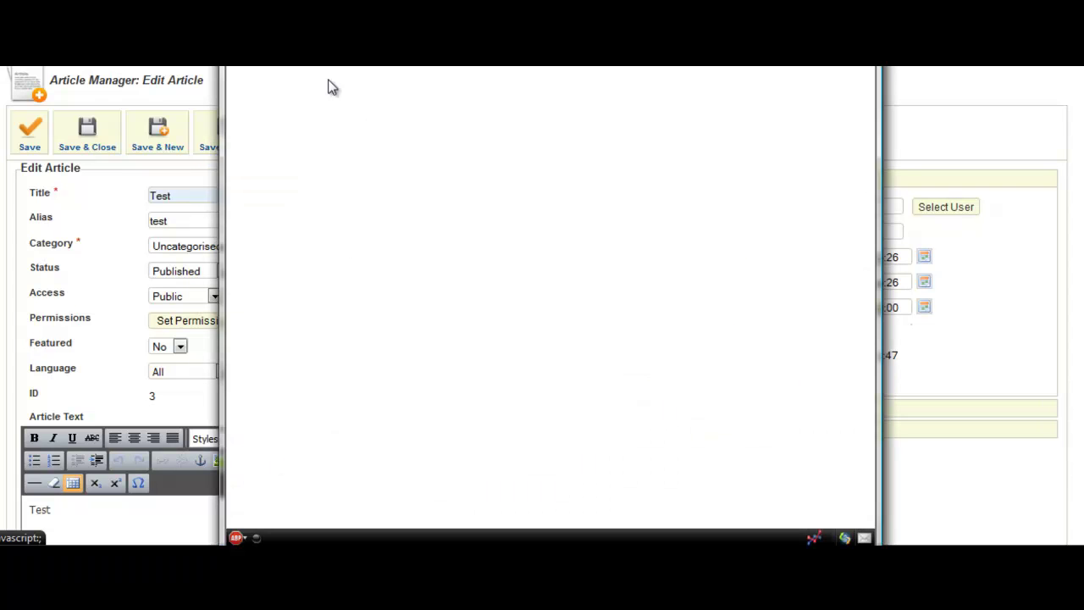
pyautogui.rightClick(262, 84)
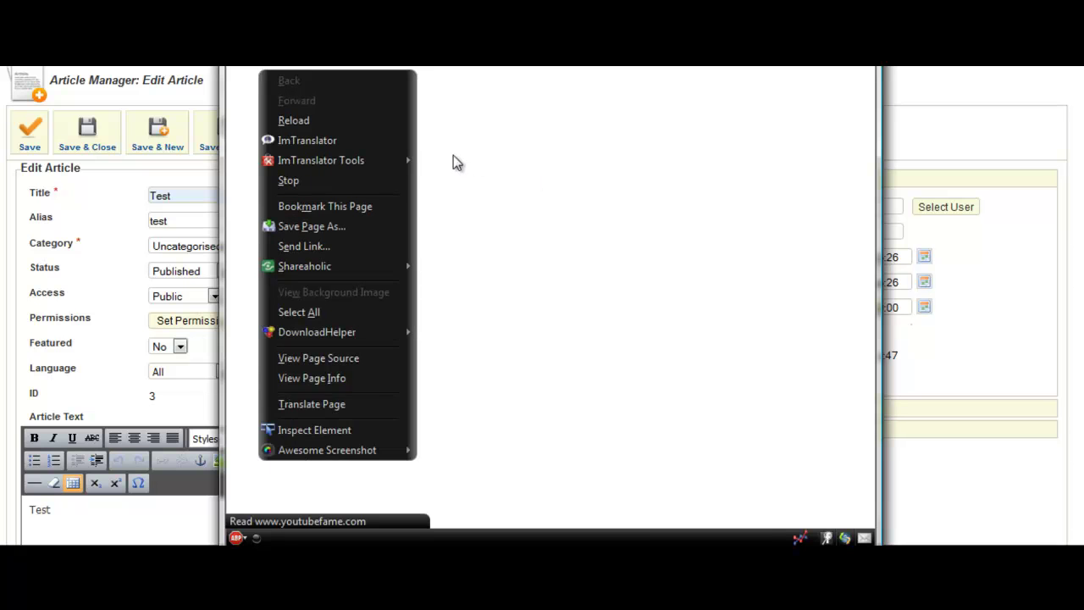
pyautogui.hotkey('ctrl', 'a')
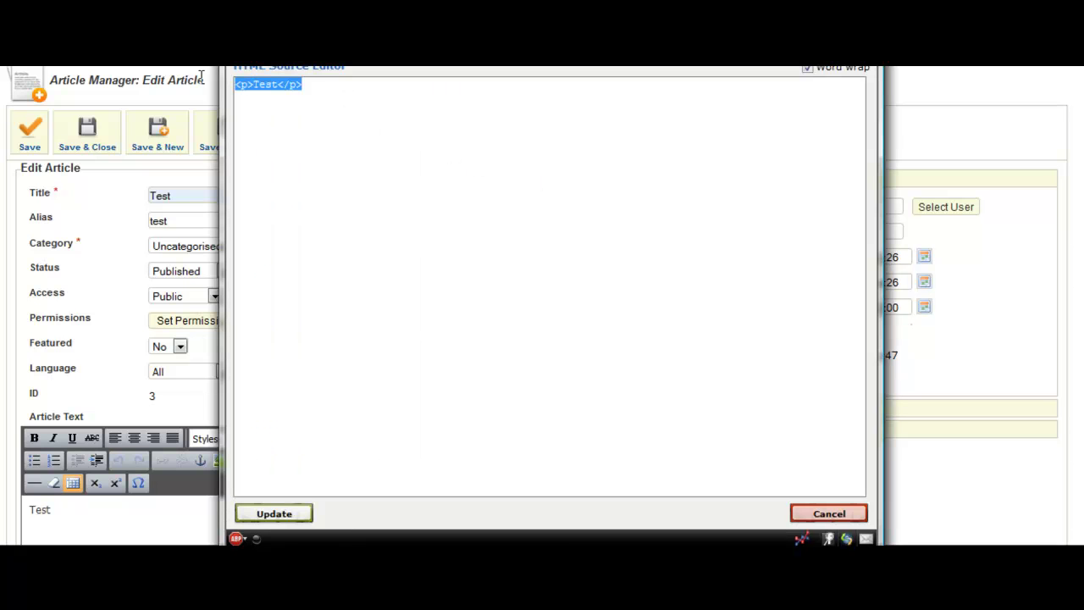
pyautogui.press('Delete')
pyautogui.rightClick(264, 95)
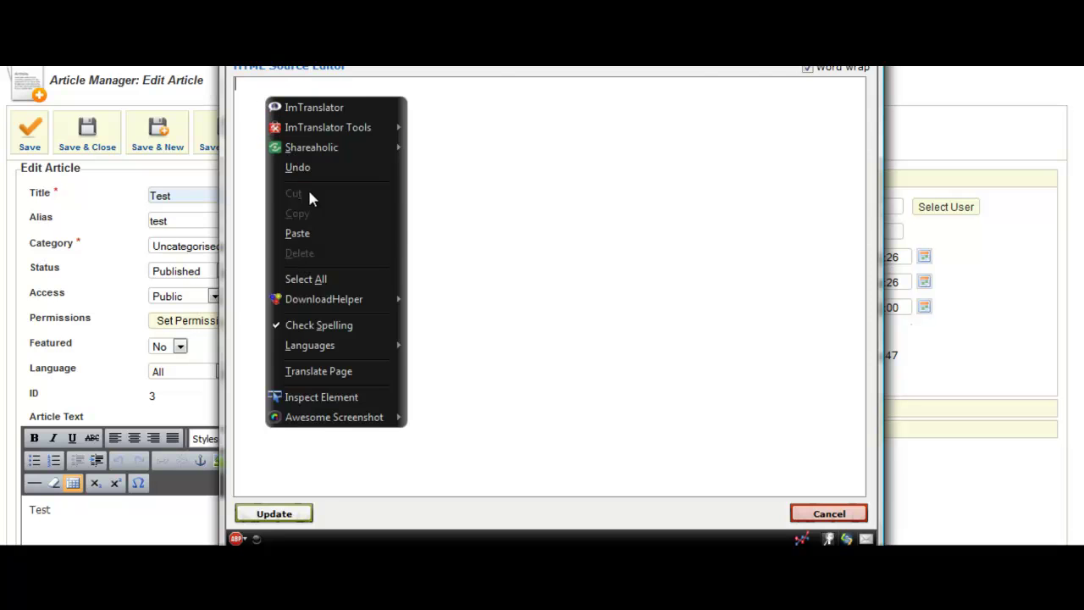
pyautogui.click(306, 238)
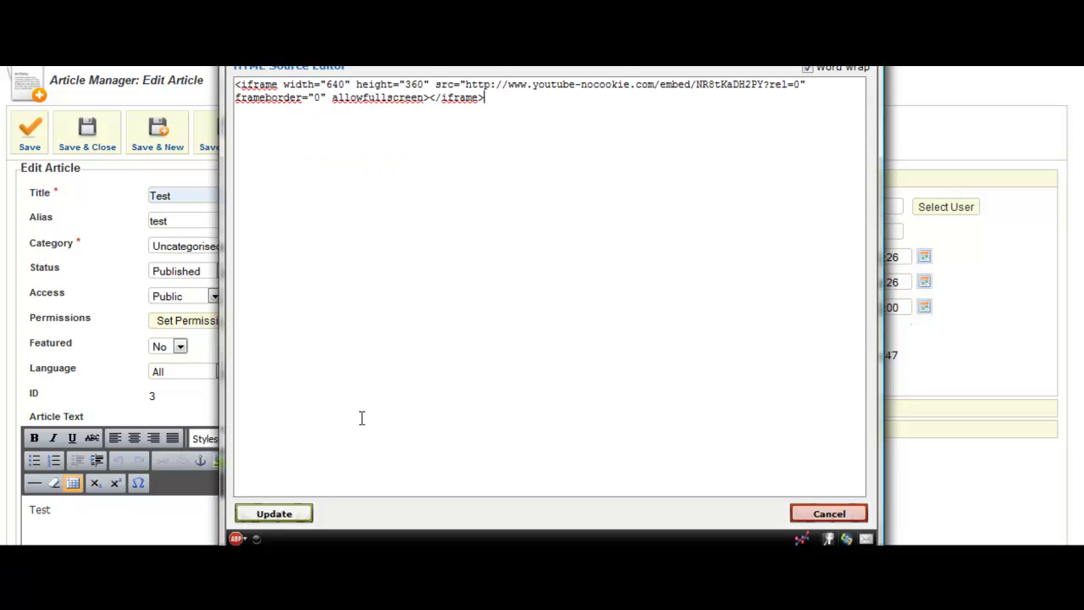
pyautogui.click(283, 514)
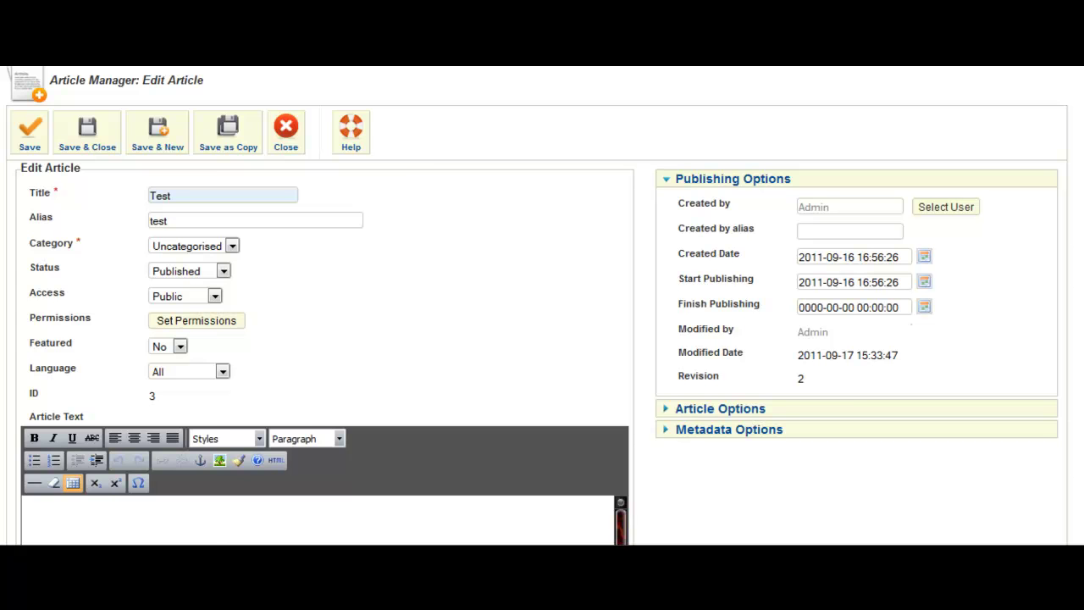
# Inspect the embedded 'Mulreay in Minecraft HD' video in the article text editor
pyautogui.scroll(-2, 542, 305)
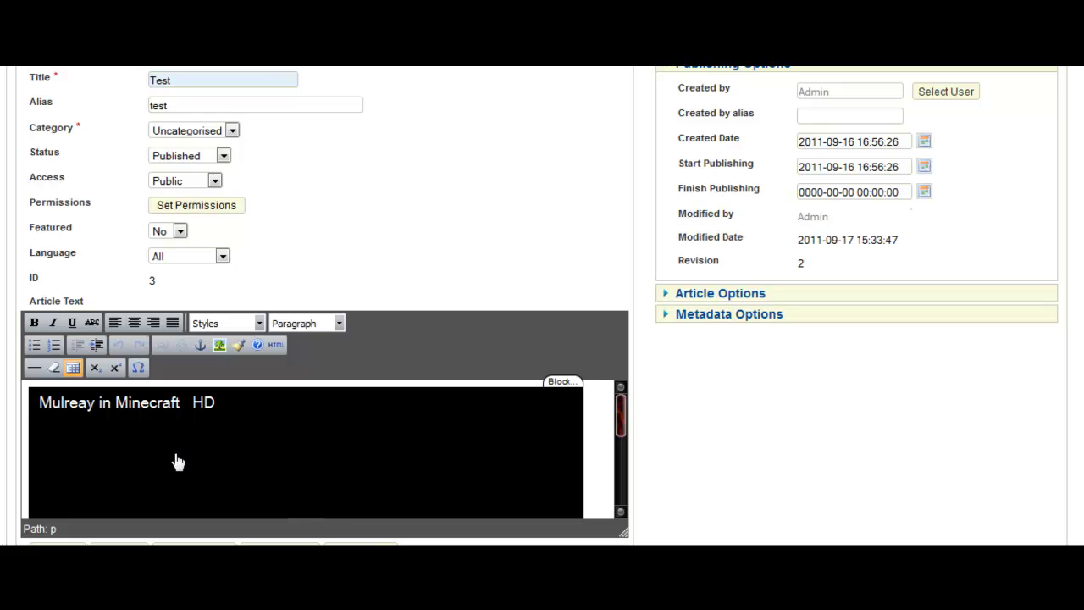
pyautogui.click(318, 449)
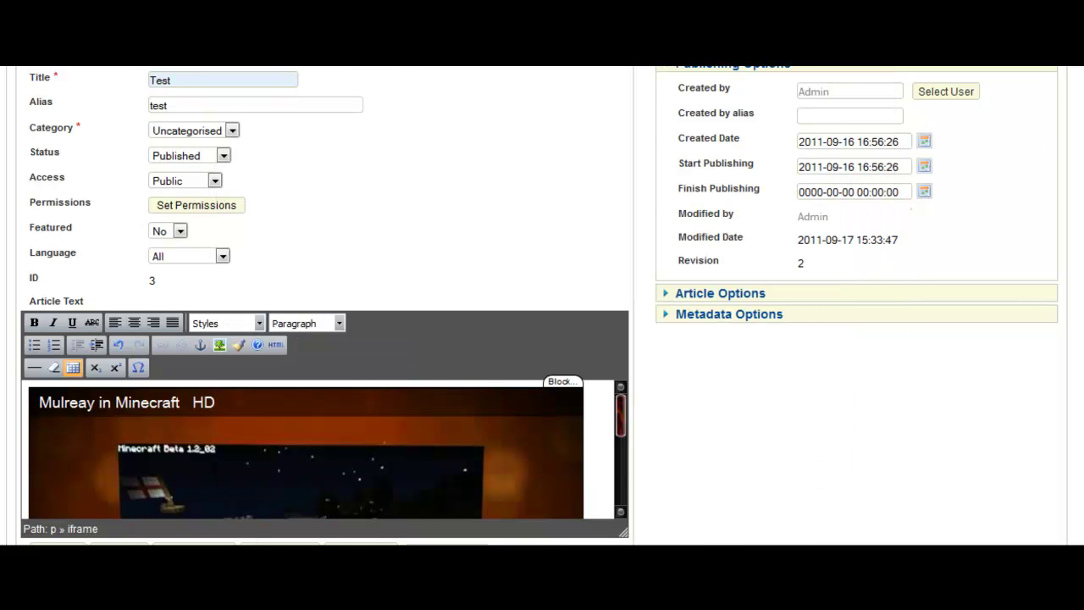
pyautogui.scroll(-3, 541, 305)
pyautogui.scroll(1, 542, 305)
pyautogui.scroll(1, 660, 377)
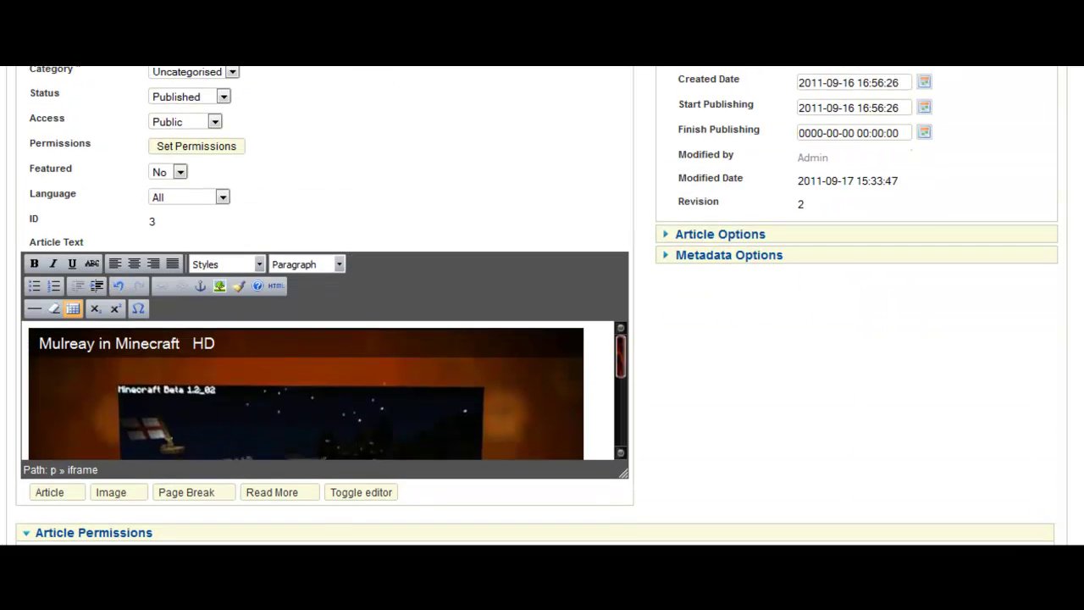
pyautogui.moveTo(622, 358); pyautogui.dragTo(620, 404)
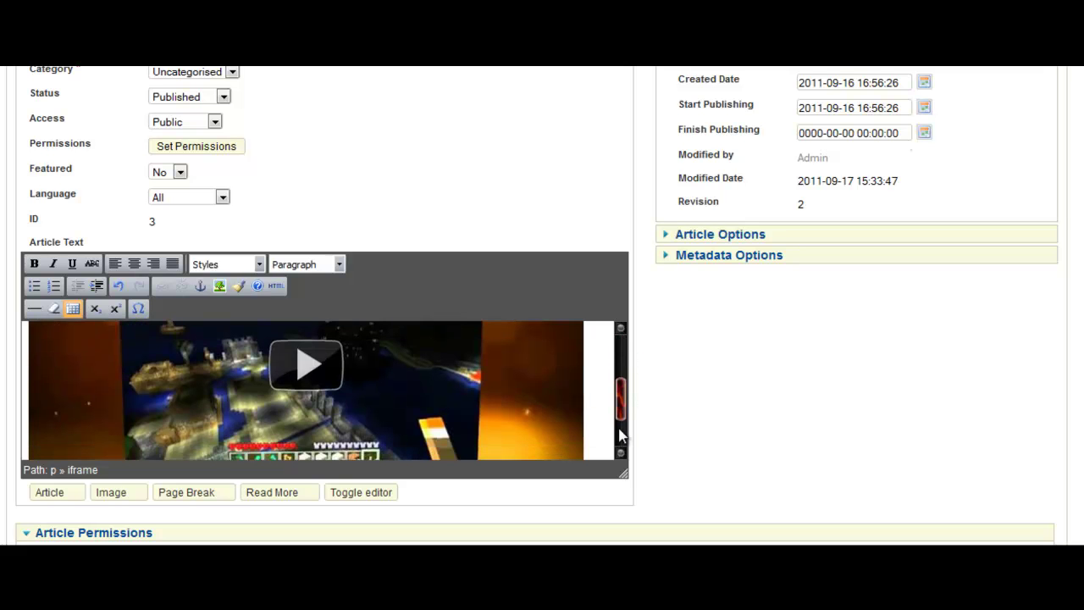
pyautogui.scroll(3, 305, 389)
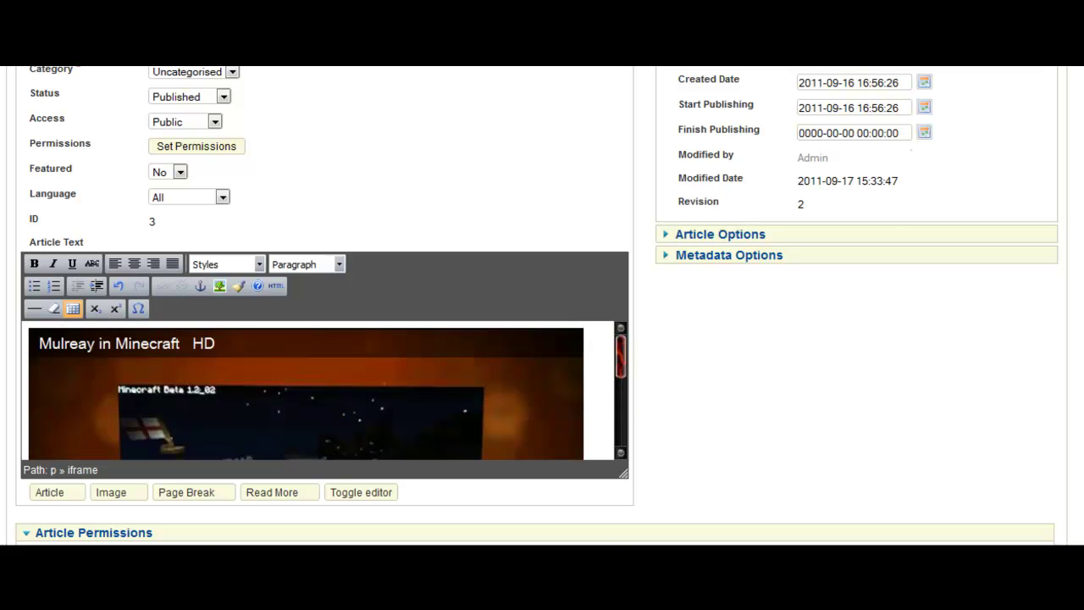
pyautogui.scroll(2, 1058, 135)
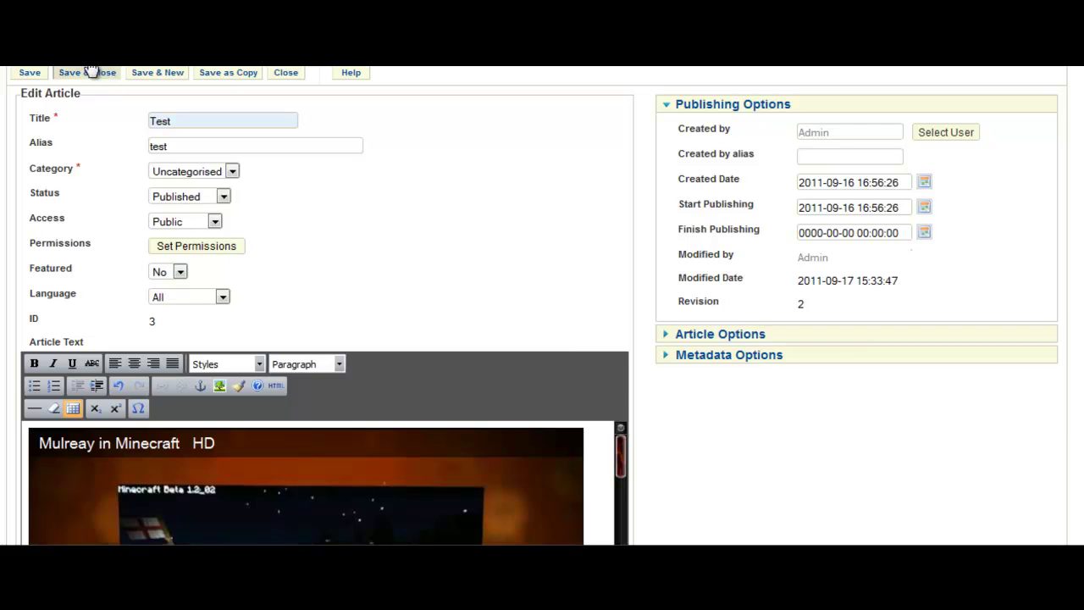
pyautogui.scroll(2, 93, 69)
# Save the Test article, reopen it, and confirm the YouTube video embed is still there
pyautogui.click(361, 224)
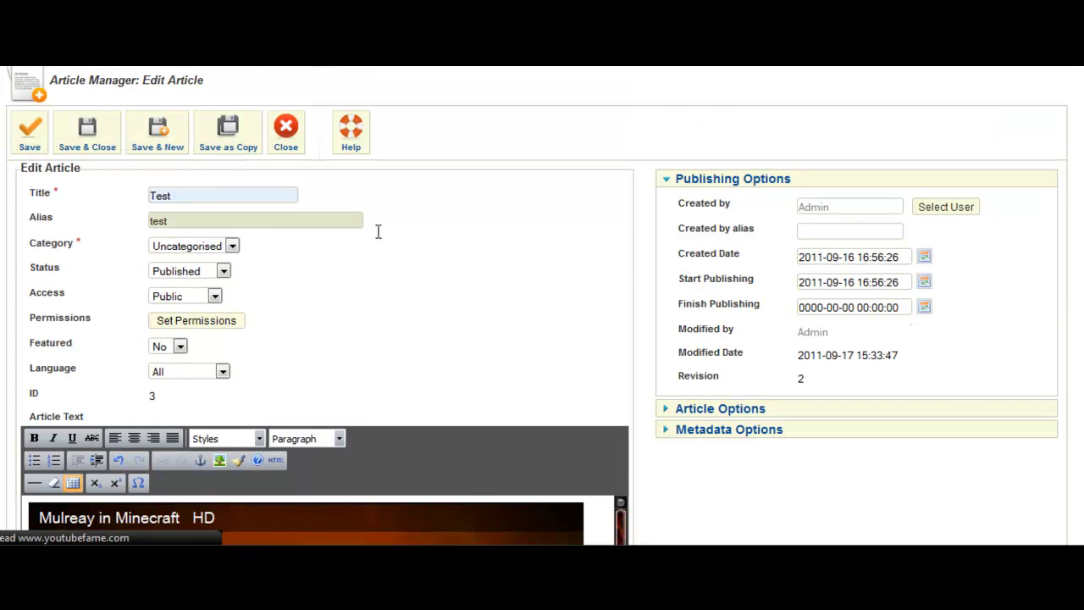
pyautogui.press('Return')
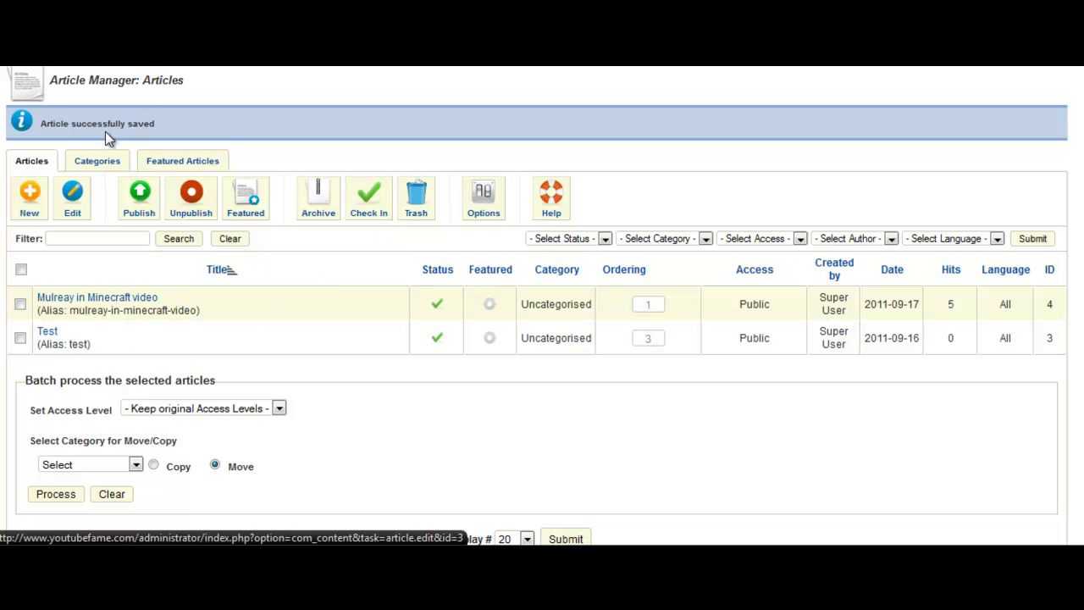
pyautogui.click(48, 333)
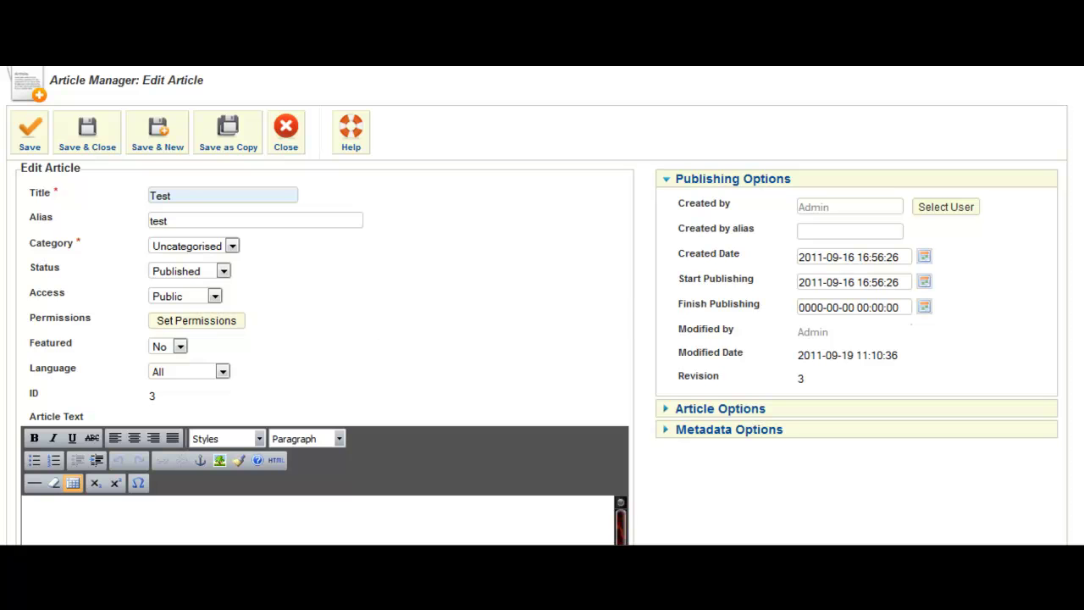
pyautogui.scroll(-4, 542, 304)
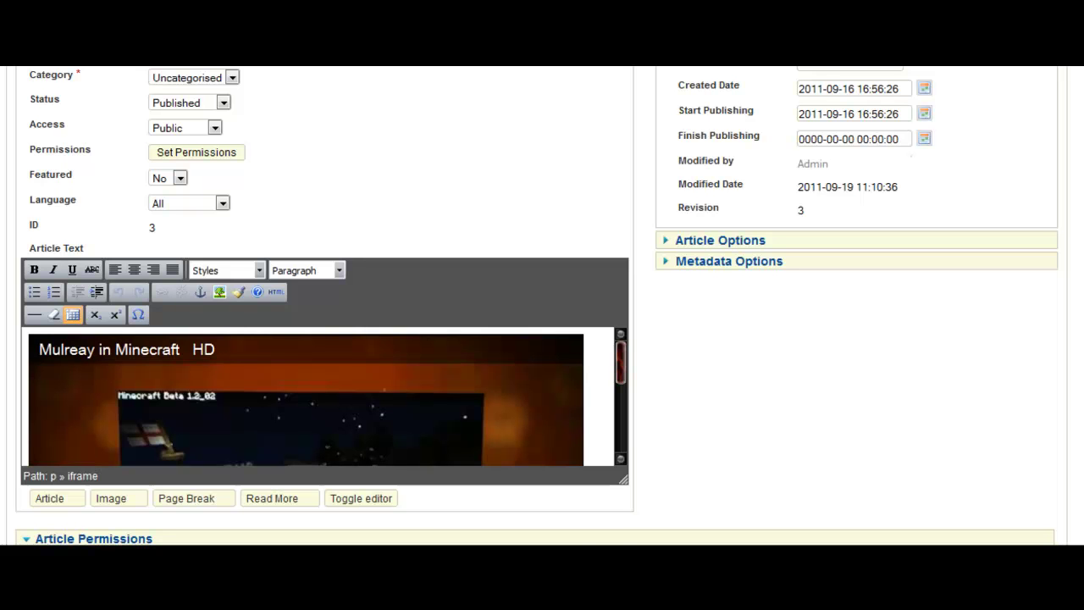
pyautogui.scroll(4, 558, 148)
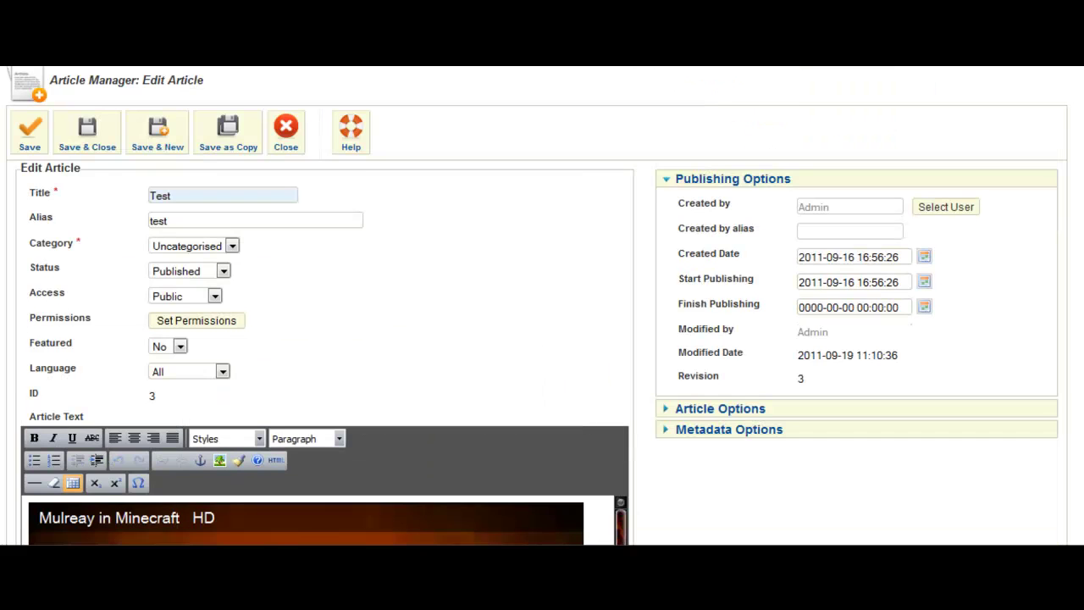